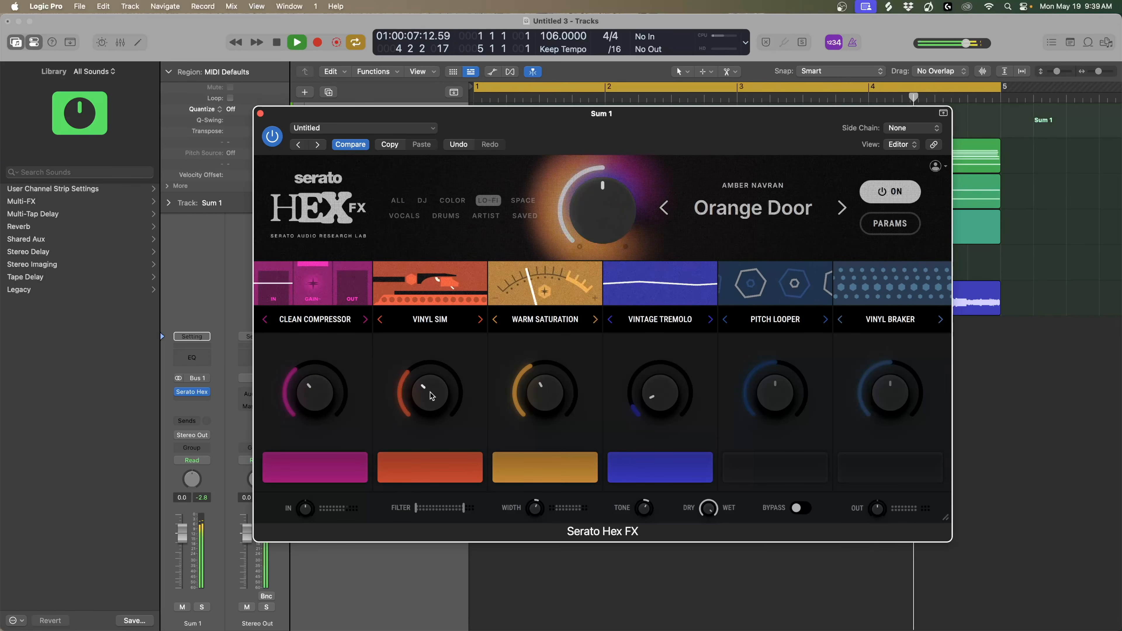
# Step: Set the Channel EQ low cut on the Sum 1 stack to about 78 Hz during playback and close the EQ
pyautogui.scroll(-2, 431, 393)
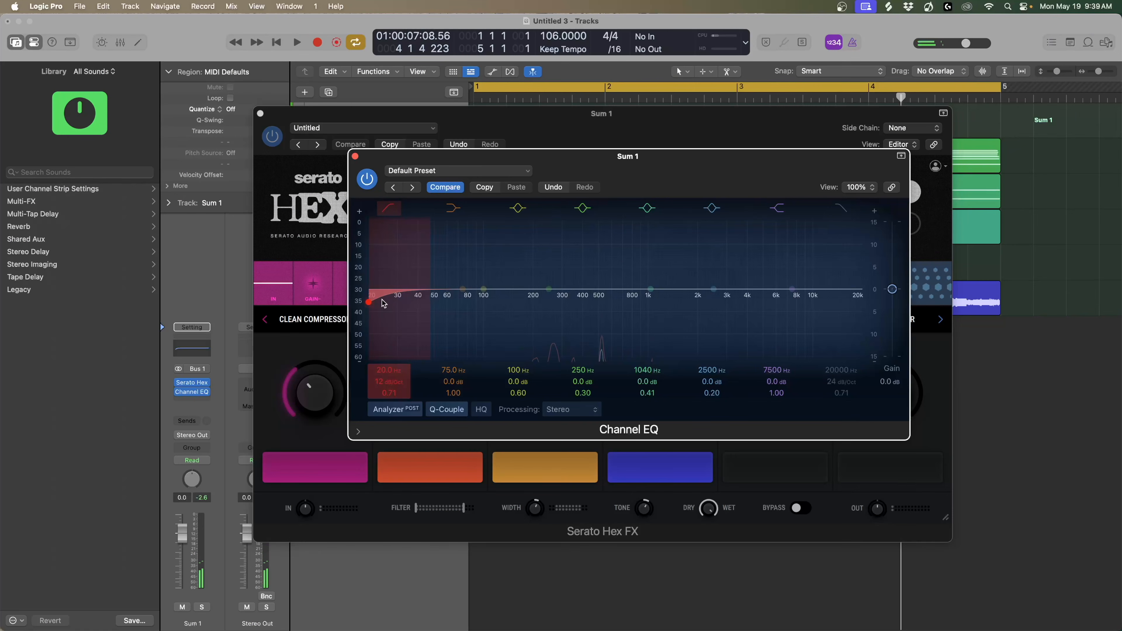
pyautogui.press('space')
pyautogui.moveTo(383, 304); pyautogui.dragTo(474, 314)
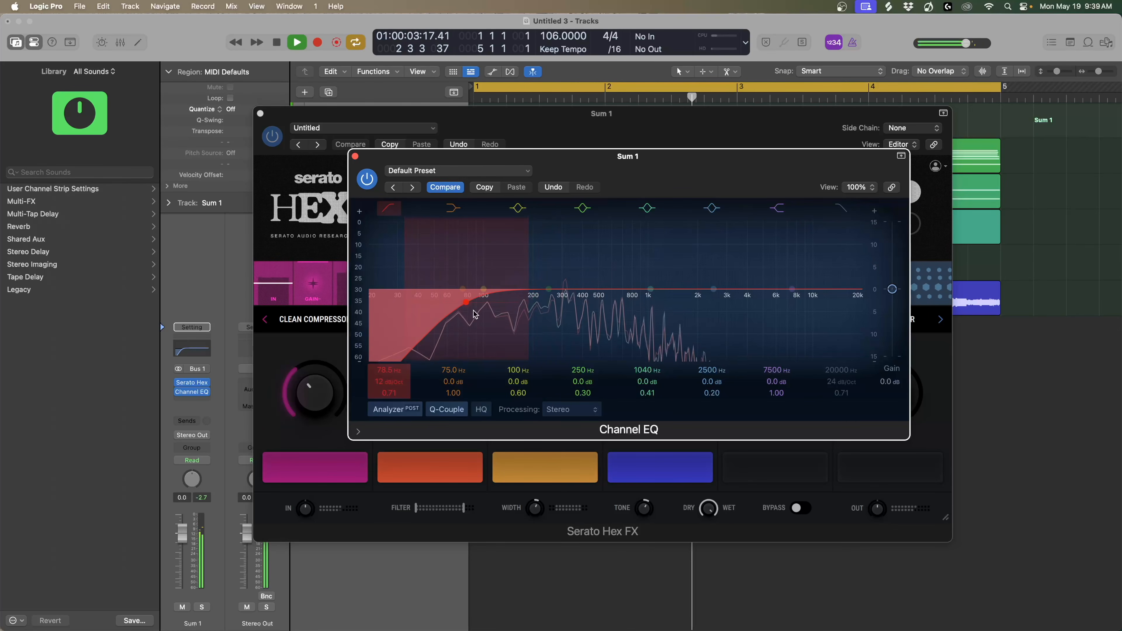
pyautogui.click(355, 156)
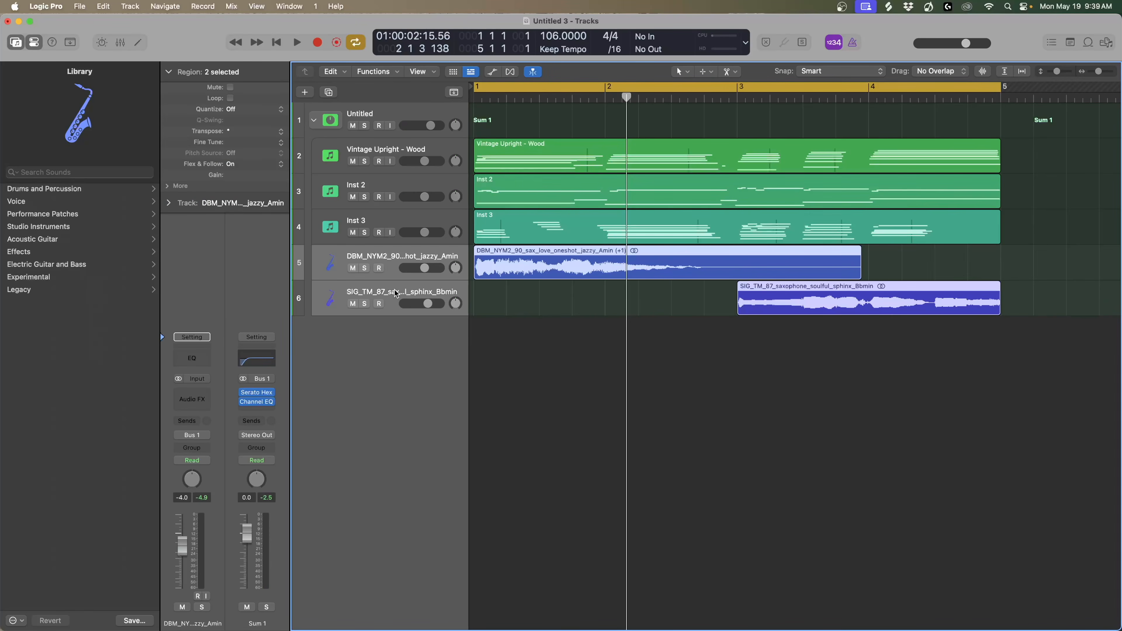
# Step: Group the two selected saxophone tracks into a summing stack
pyautogui.press('super+shift+d')
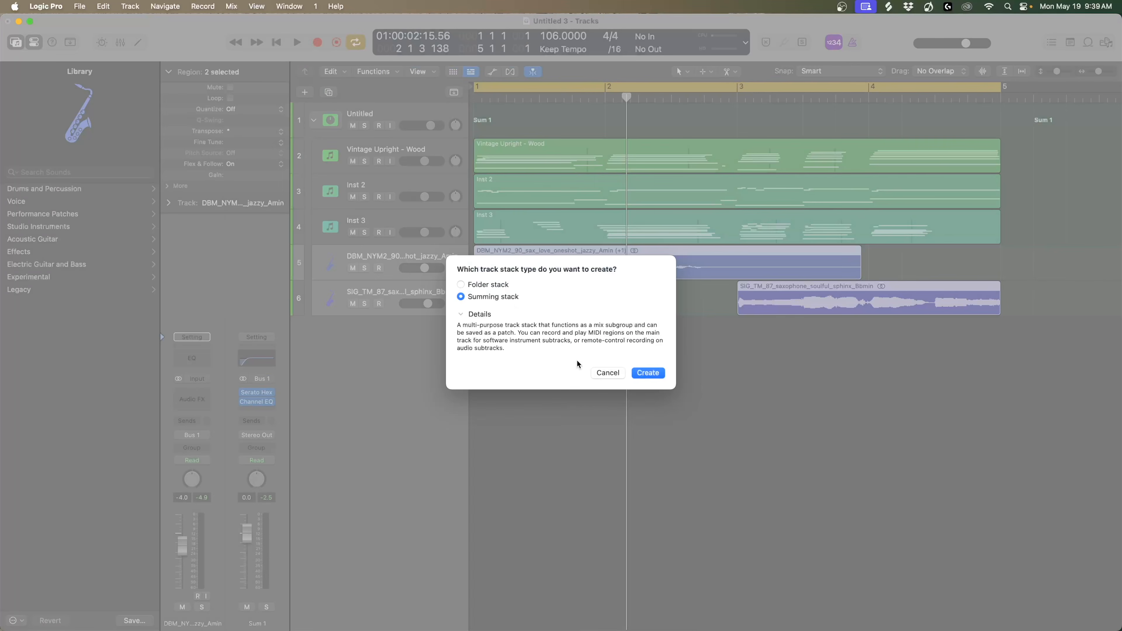
pyautogui.click(648, 373)
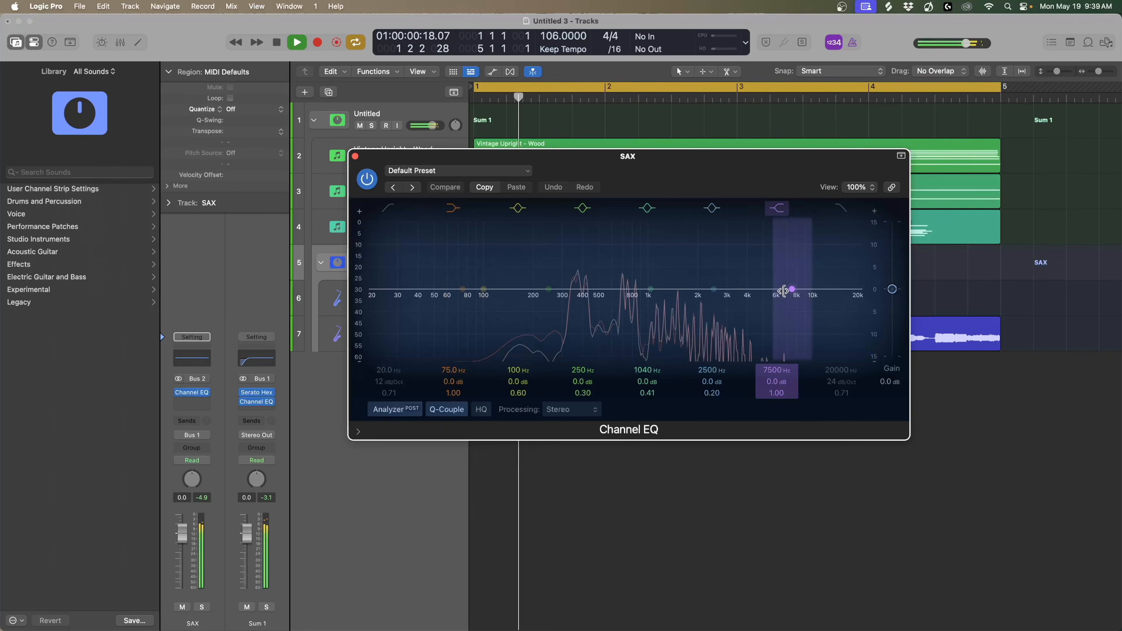
# Step: Shape the SAX stack's Channel EQ with a +9.1 dB high shelf at 4200 Hz and cuts of -1.9 dB at 314 Hz and -5.7 dB at 428 Hz
pyautogui.moveTo(793, 290); pyautogui.dragTo(740, 259)
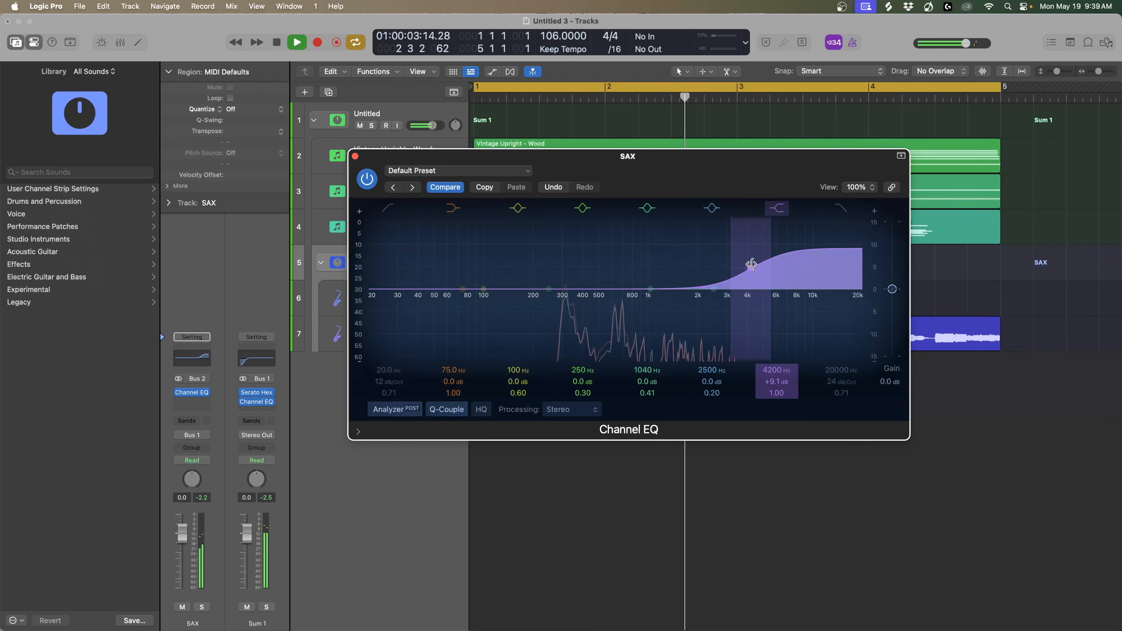
pyautogui.moveTo(551, 290)
pyautogui.mouseDown()
pyautogui.moveTo(568, 234)
pyautogui.moveTo(565, 299)
pyautogui.mouseUp()
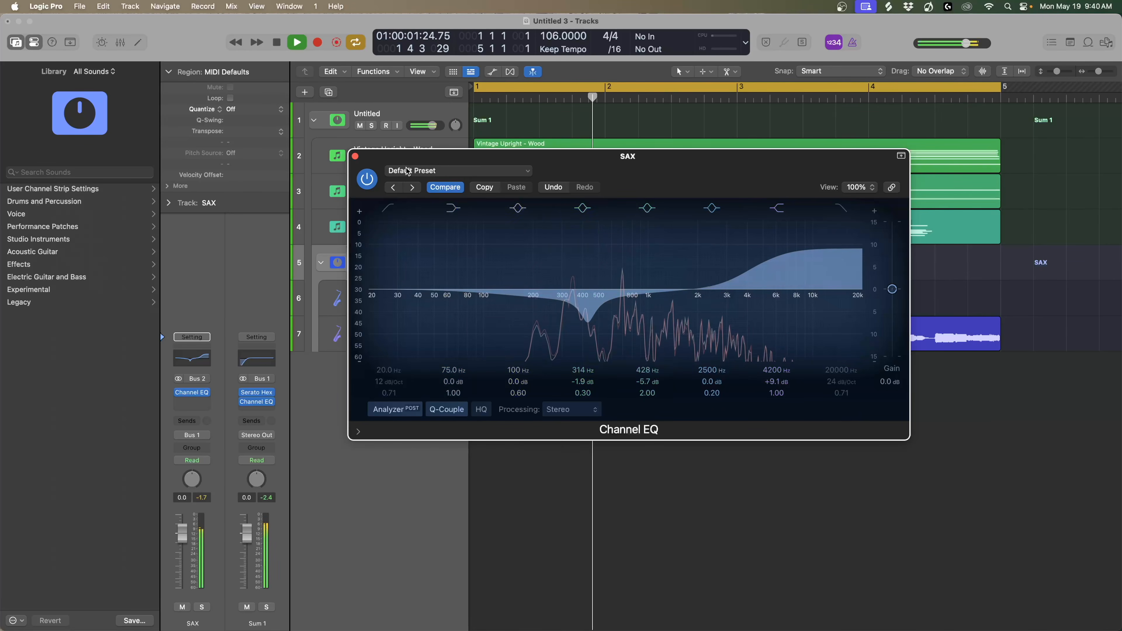
pyautogui.click(355, 157)
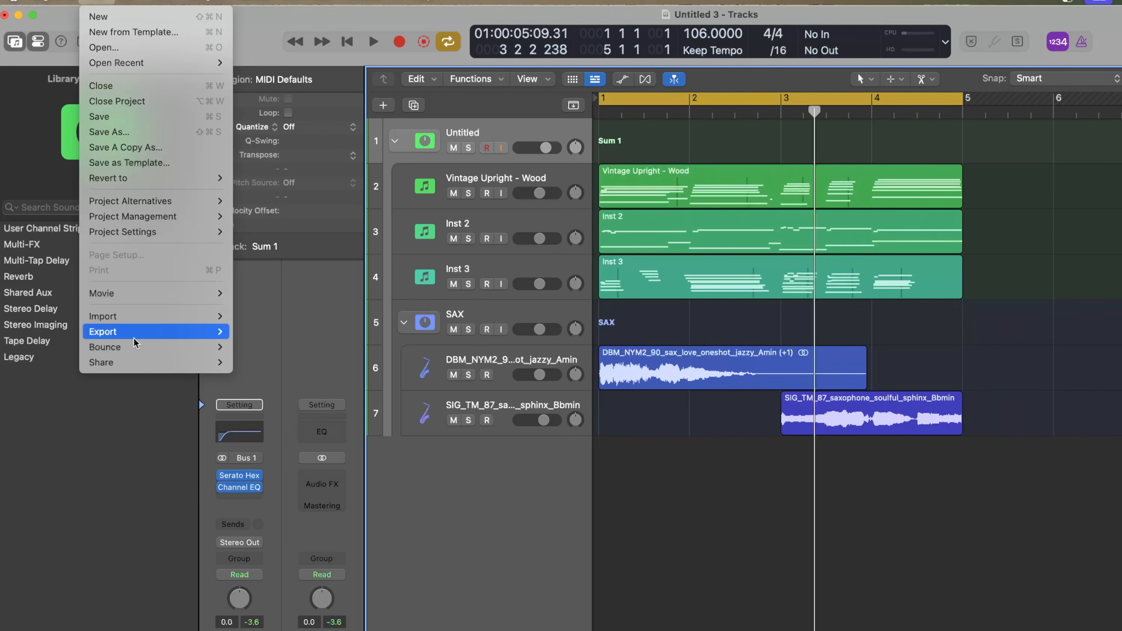
# Step: Bounce the Sum 1 stack in place to a new track named Jazz Sample, including volume and pan automation
pyautogui.moveTo(136, 349)
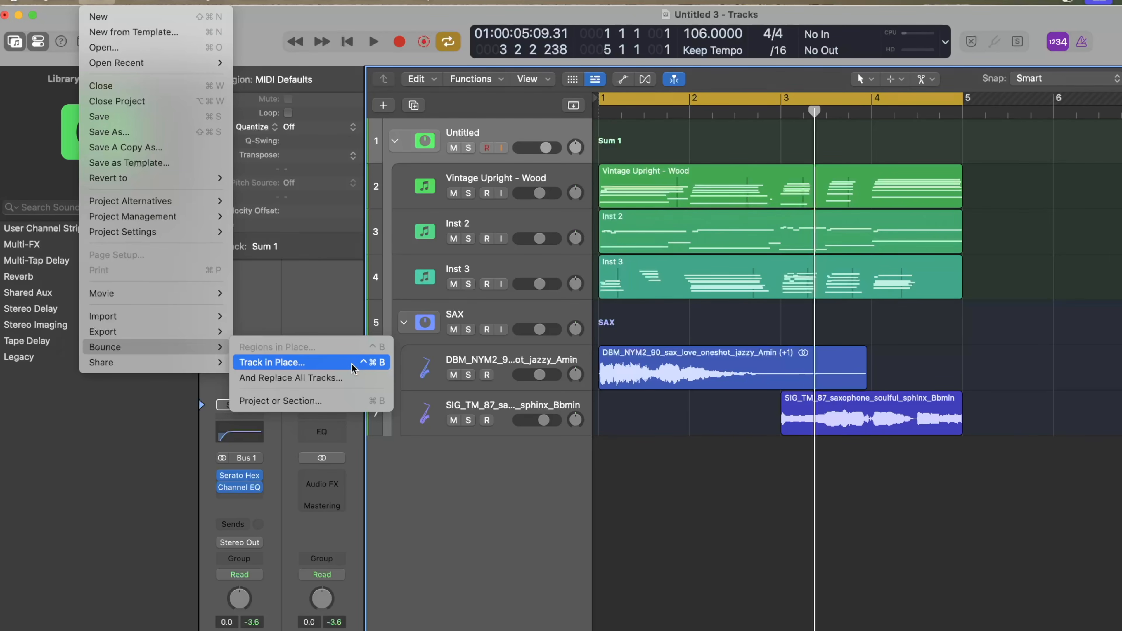
pyautogui.click(386, 362)
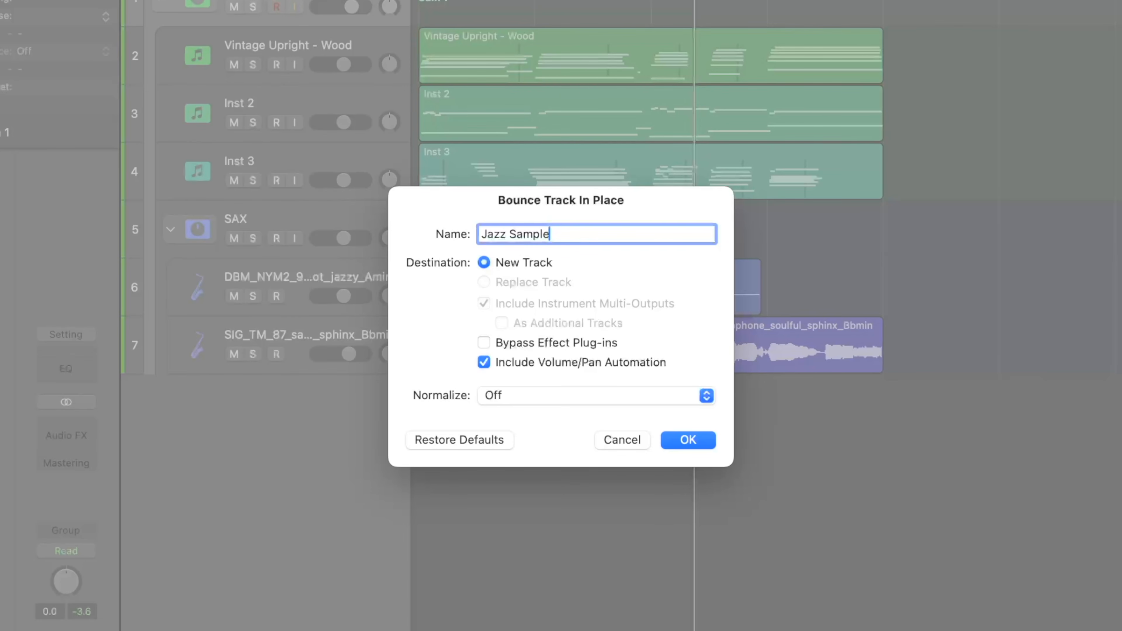
pyautogui.press('Return')
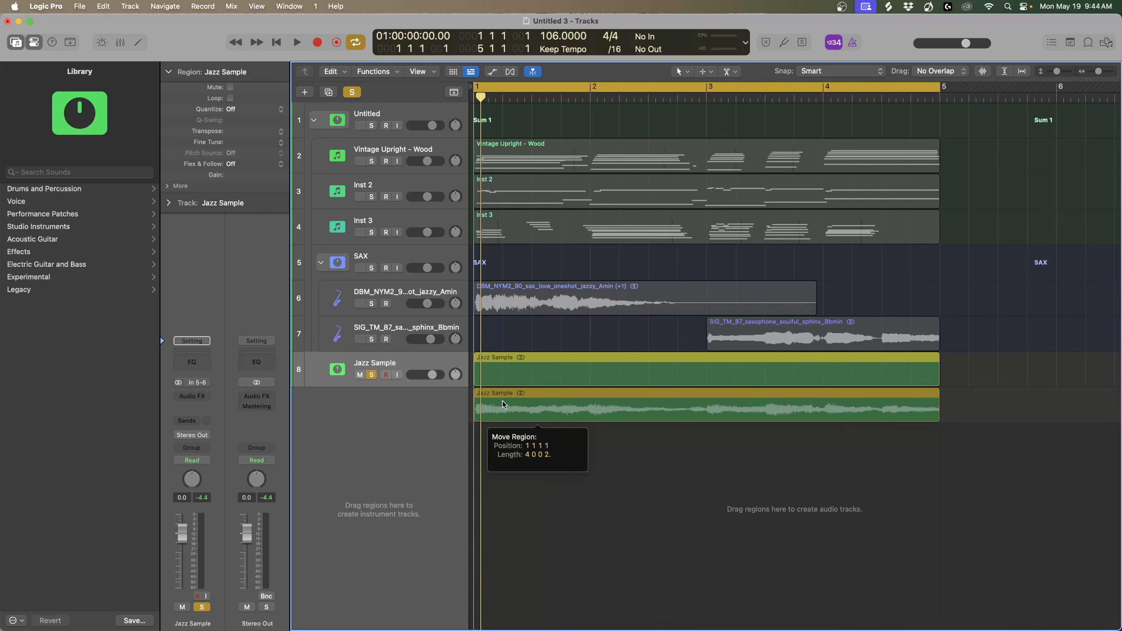
# Step: Load the bounced Jazz Sample region into a new Quick Sampler (Original) track and slice it by Beat Divisions
pyautogui.moveTo(502, 401); pyautogui.dragTo(436, 406)
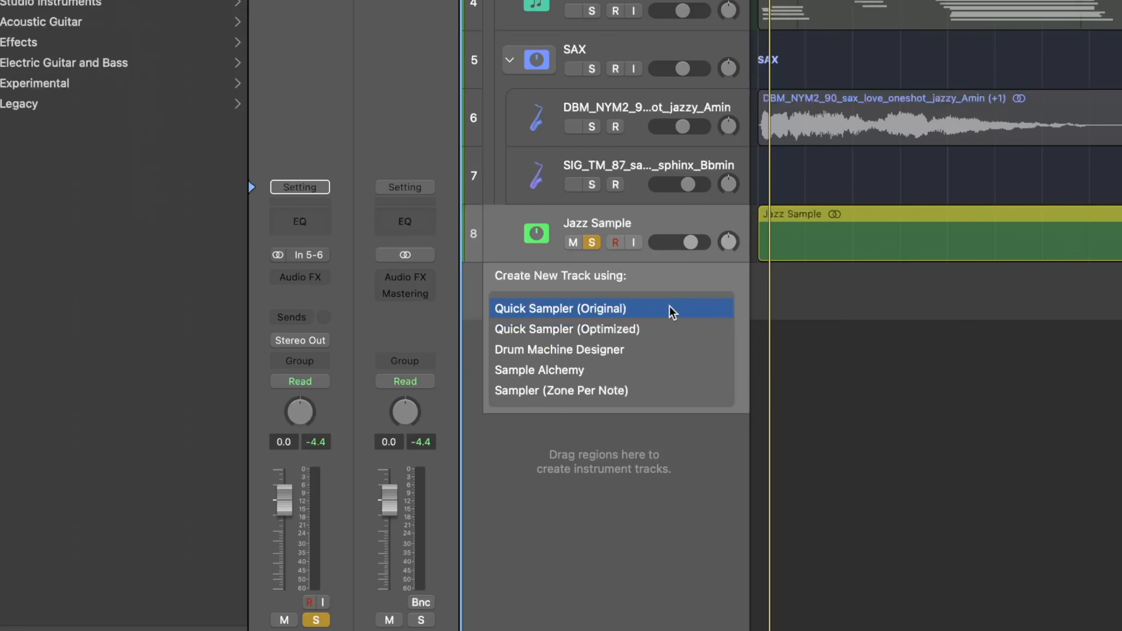
pyautogui.moveTo(666, 311); pyautogui.dragTo(664, 313)
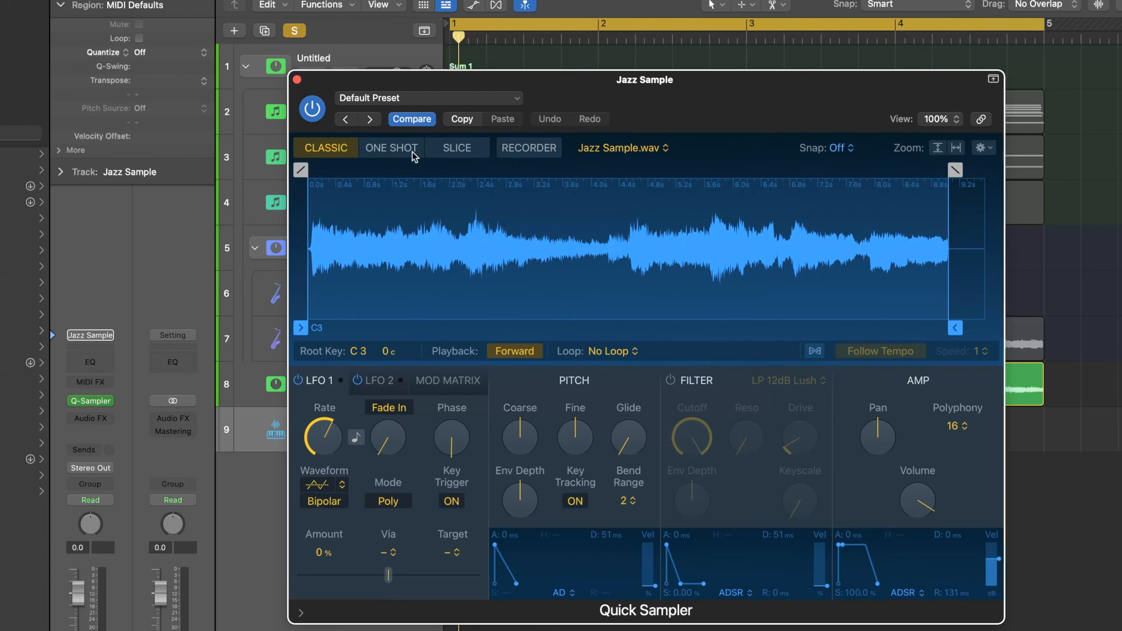
pyautogui.click(441, 150)
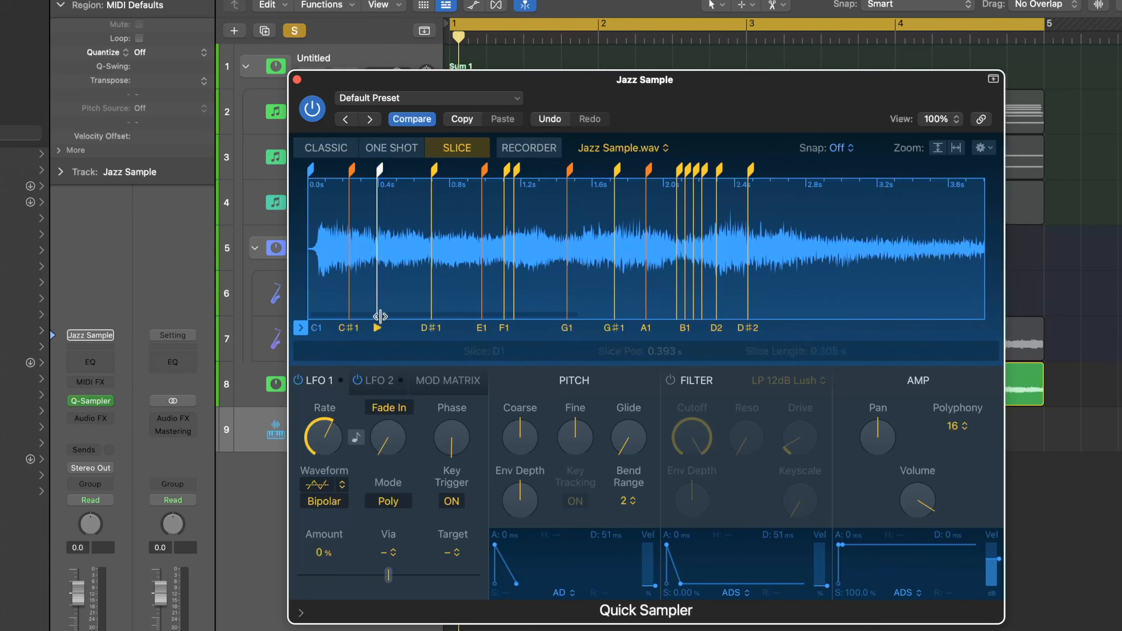
pyautogui.click(367, 350)
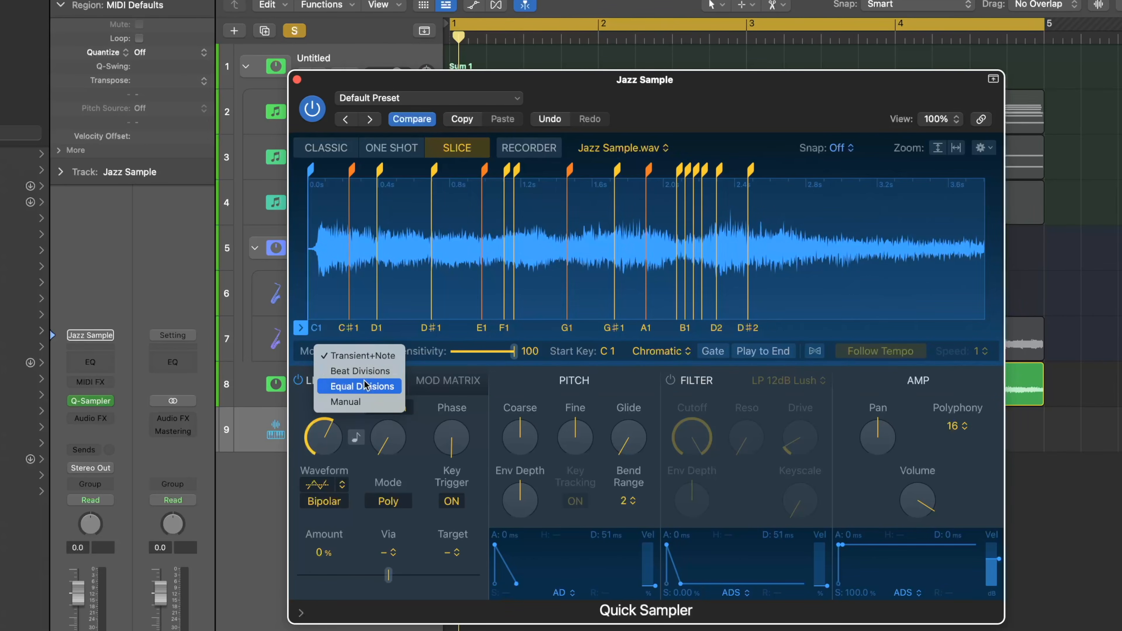
pyautogui.click(387, 373)
pyautogui.moveTo(464, 351)
pyautogui.mouseDown()
pyautogui.moveTo(486, 352)
pyautogui.moveTo(468, 352)
pyautogui.mouseUp()
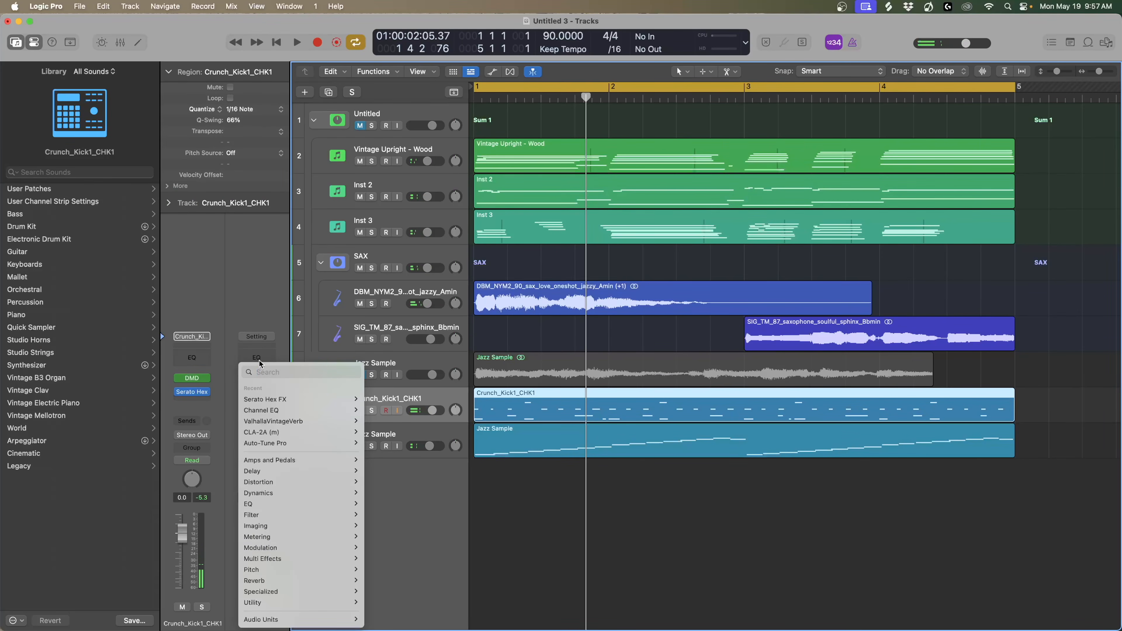
# Step: Insert The God Particle on the Stereo Out channel and adjust its limiter
pyautogui.write('the')
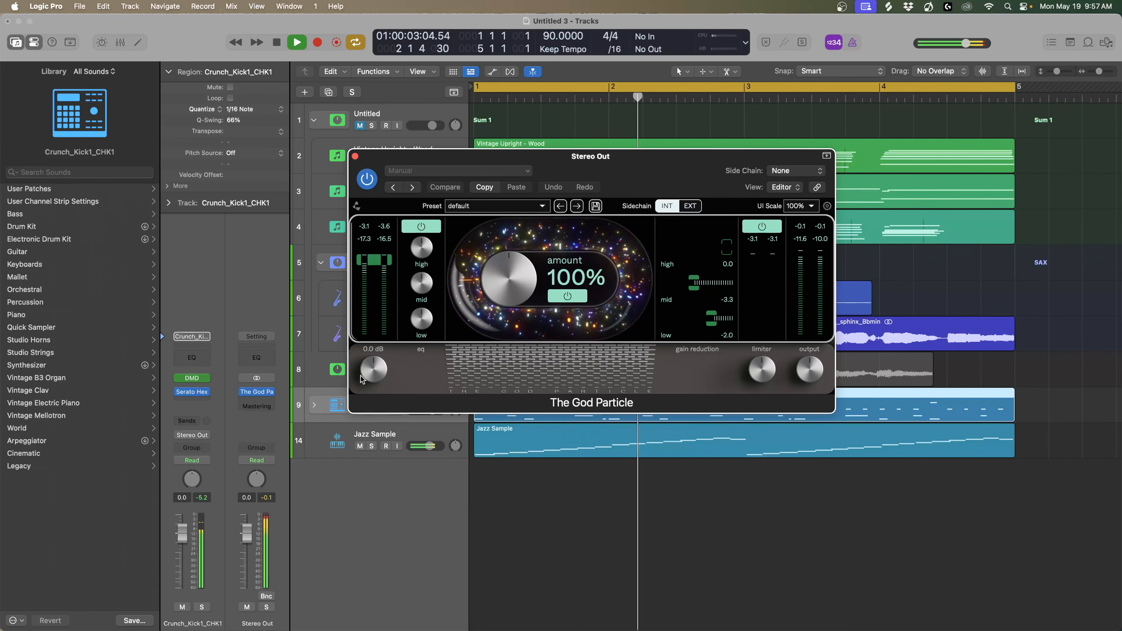
pyautogui.moveTo(762, 371); pyautogui.dragTo(761, 366)
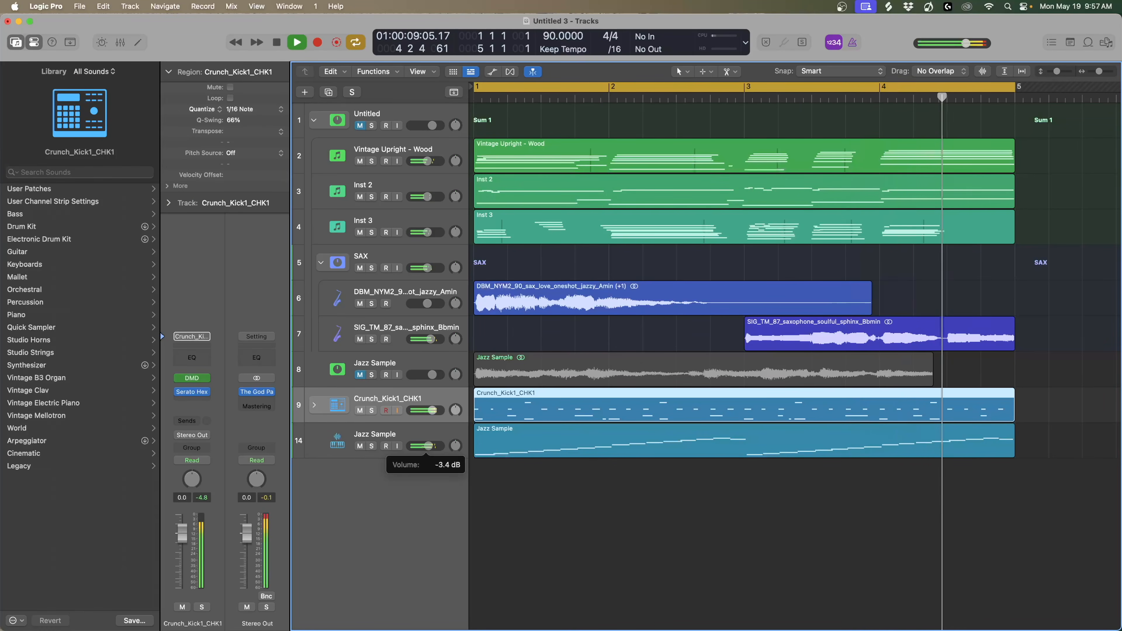
# Step: Add Smooth Criminal_KeyC.wav from the file browser as a new sampler track below the sliced Jazz Sample track
pyautogui.click(410, 429)
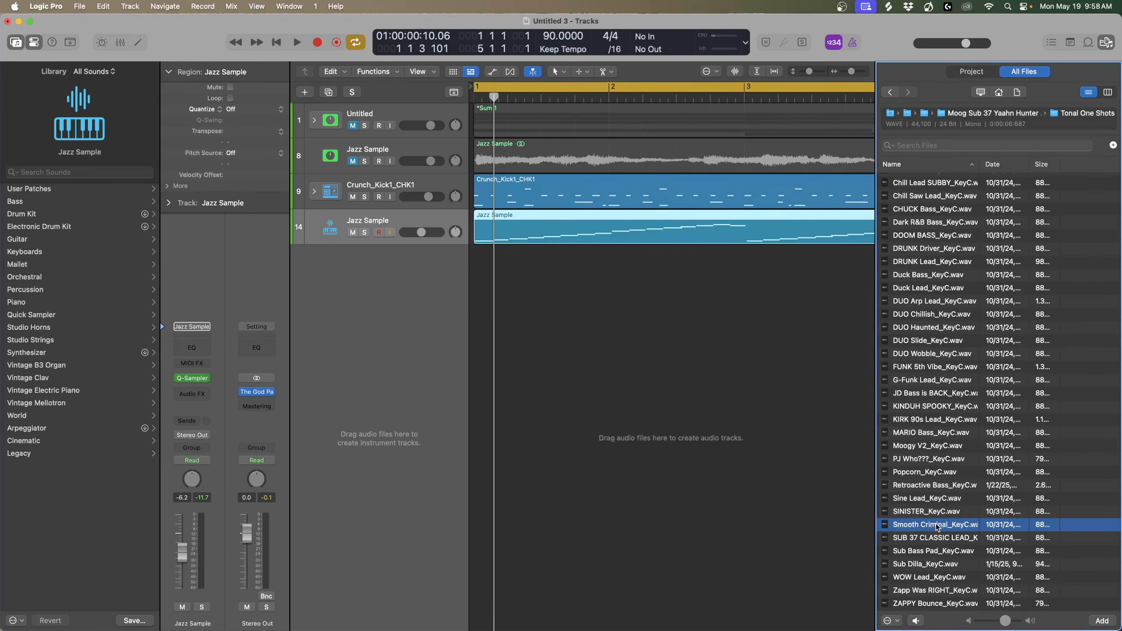
pyautogui.moveTo(938, 527); pyautogui.dragTo(357, 322)
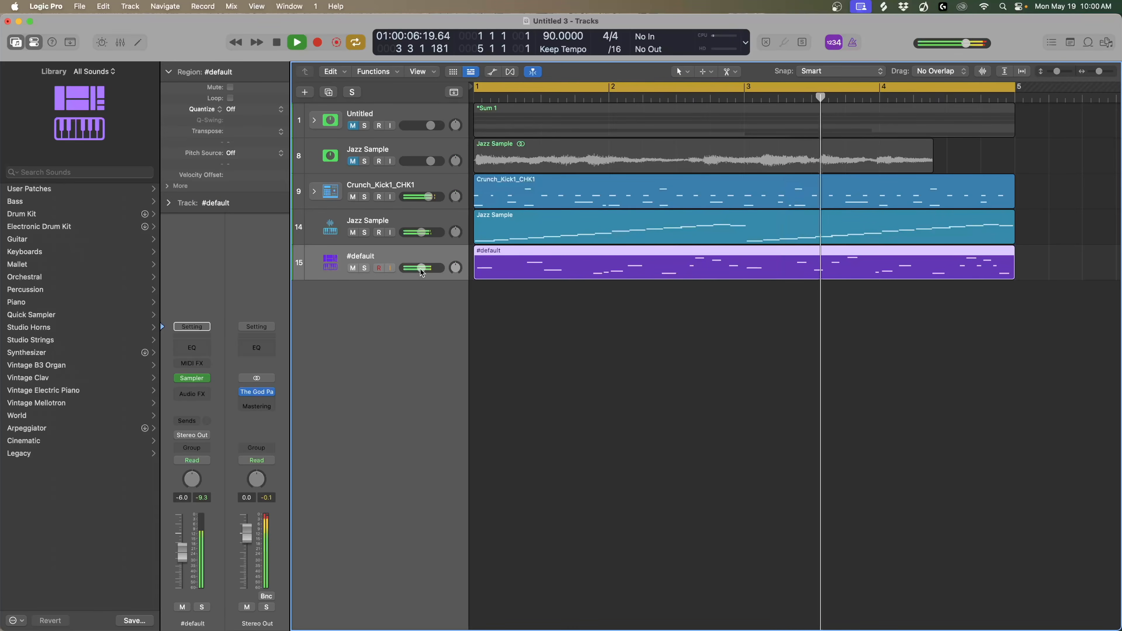
# Step: Boost the Crunch_Kick1_CHK1 kick track by 1.8 dB at 1000 Hz with a Channel EQ
pyautogui.click(386, 190)
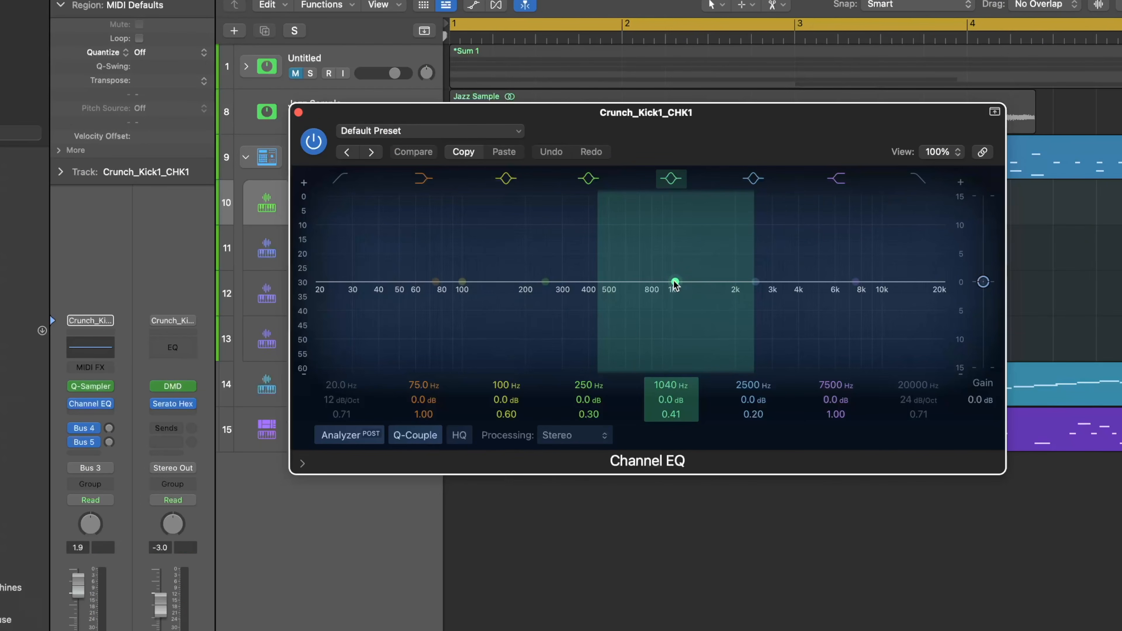
pyautogui.press('space')
pyautogui.moveTo(674, 282)
pyautogui.mouseDown()
pyautogui.moveTo(671, 259)
pyautogui.moveTo(672, 270)
pyautogui.mouseUp()
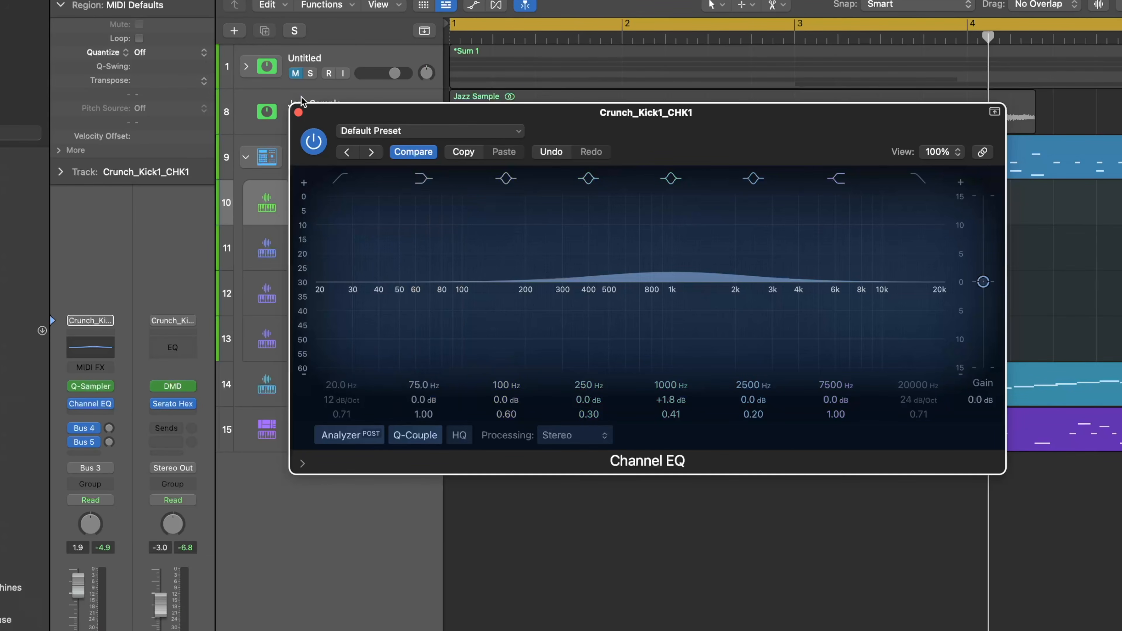
pyautogui.click(298, 113)
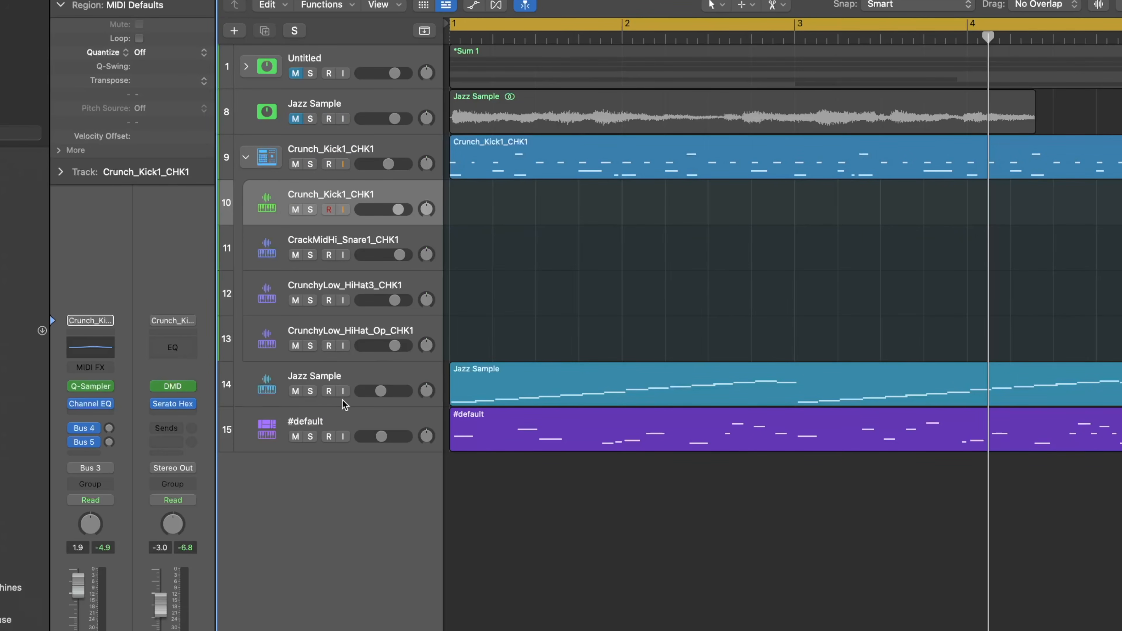
# Step: Add a Channel EQ to the #default track and adjust a narrow band at 47.4 Hz with a Q of 5.90
pyautogui.click(338, 422)
pyautogui.click(102, 361)
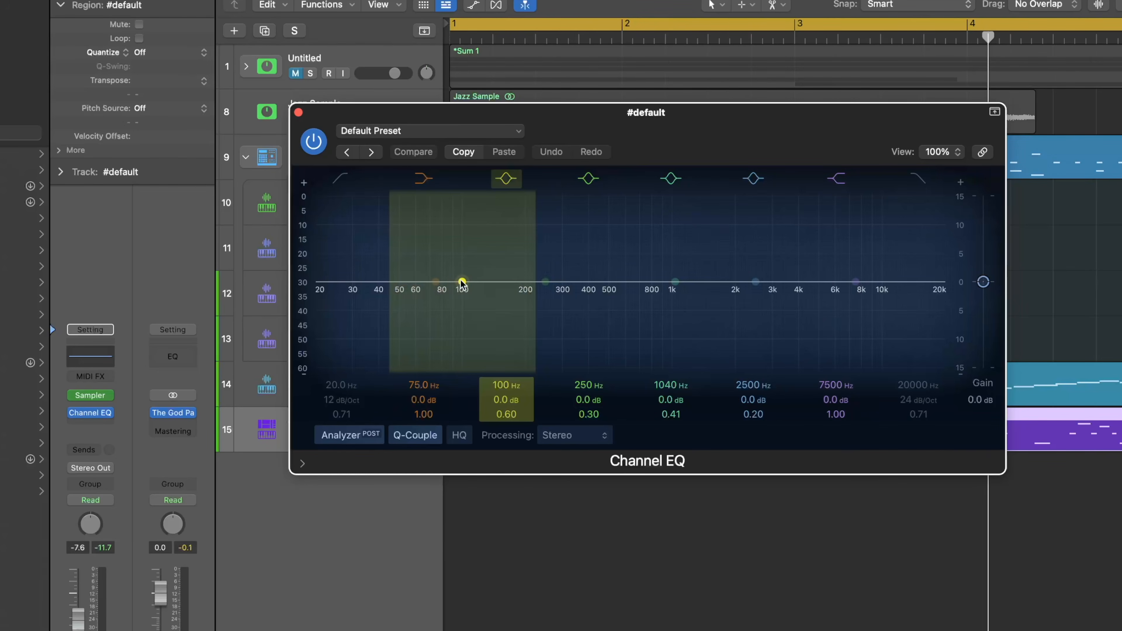
pyautogui.moveTo(462, 280); pyautogui.dragTo(395, 265)
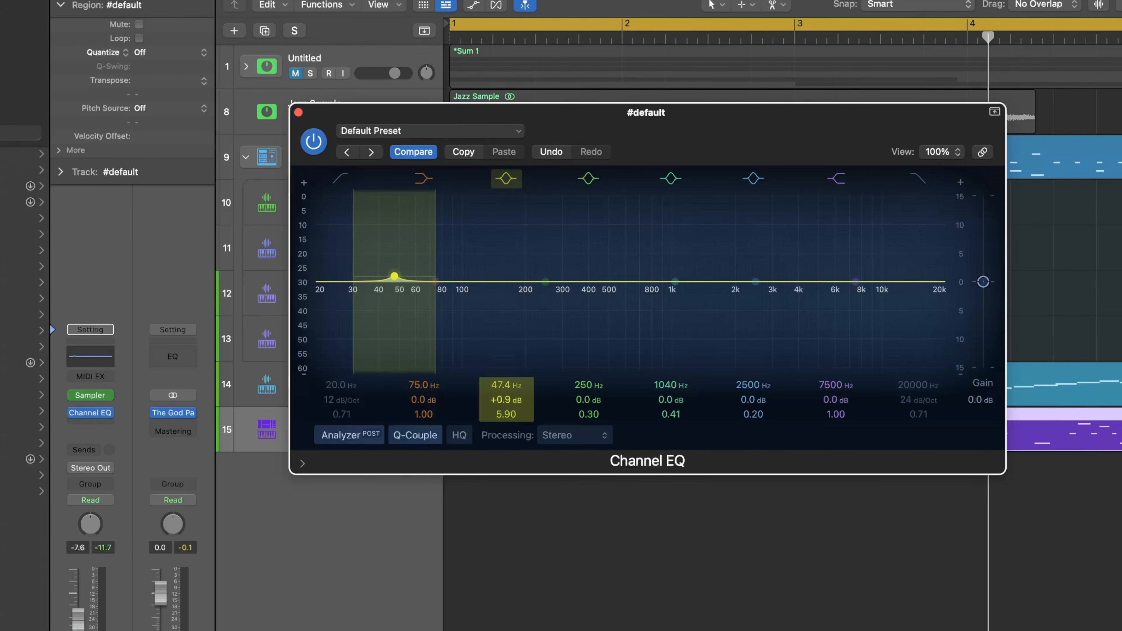
pyautogui.press('space')
pyautogui.moveTo(394, 282); pyautogui.dragTo(394, 303)
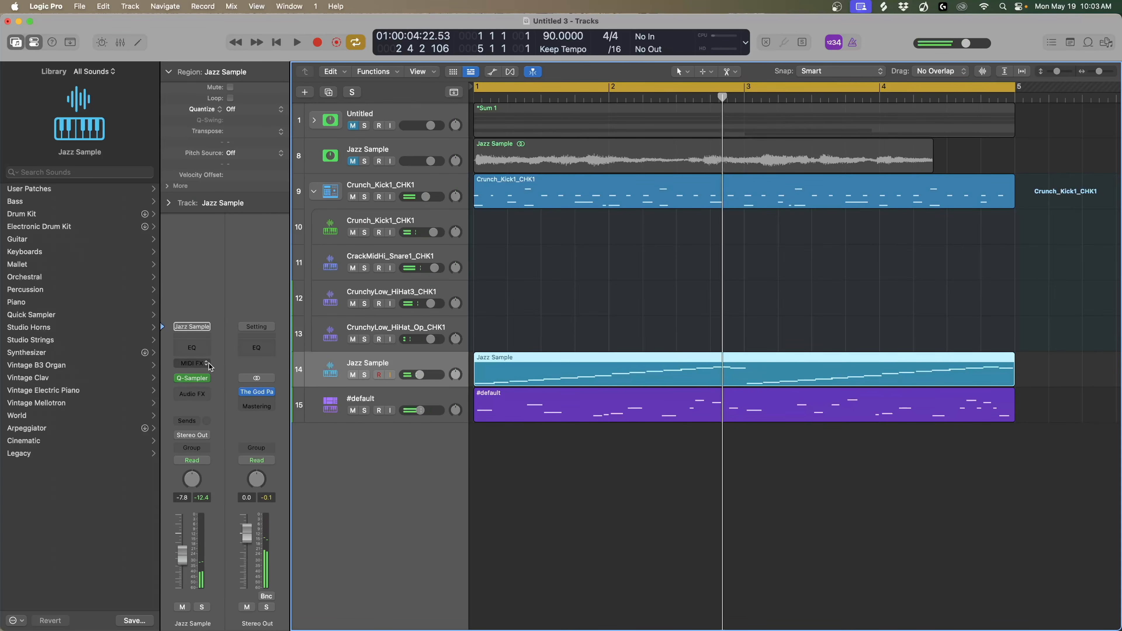
# Step: Add a Channel EQ to the sliced Jazz Sample track, enable its low cut and raise the cutoff frequency
pyautogui.click(191, 344)
pyautogui.press('Return')
pyautogui.press('space')
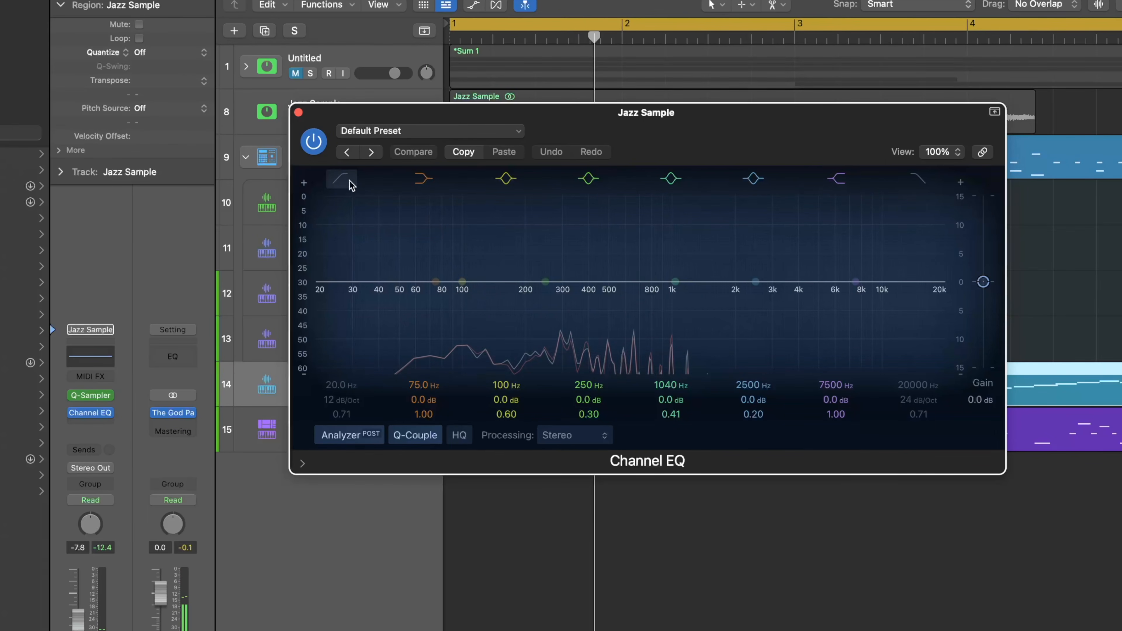
pyautogui.click(343, 180)
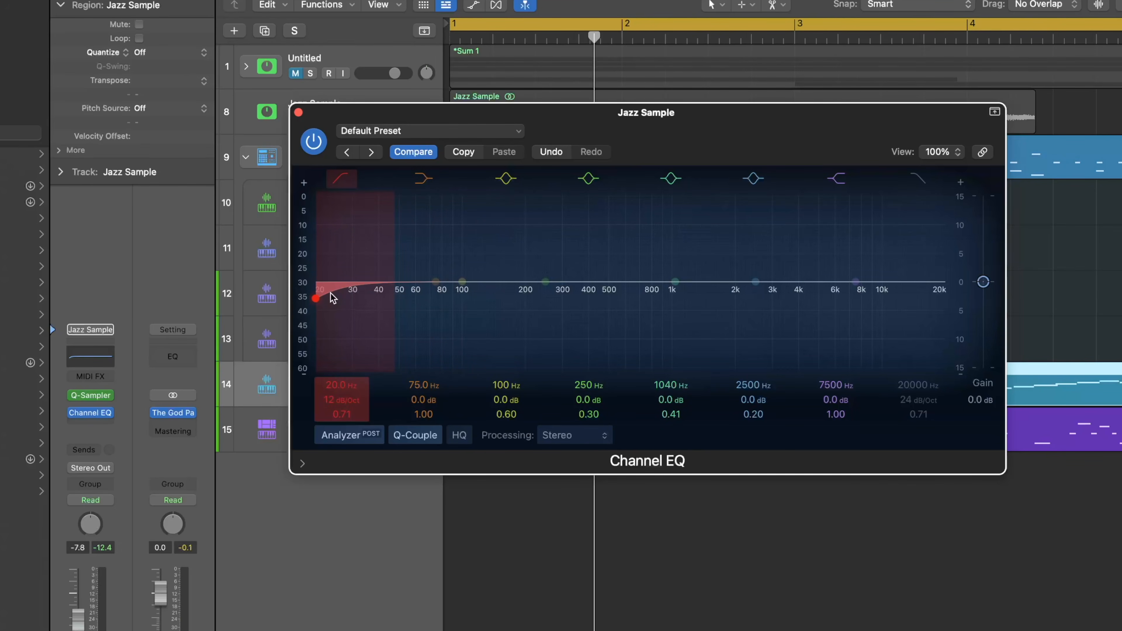
pyautogui.moveTo(330, 292); pyautogui.dragTo(408, 306)
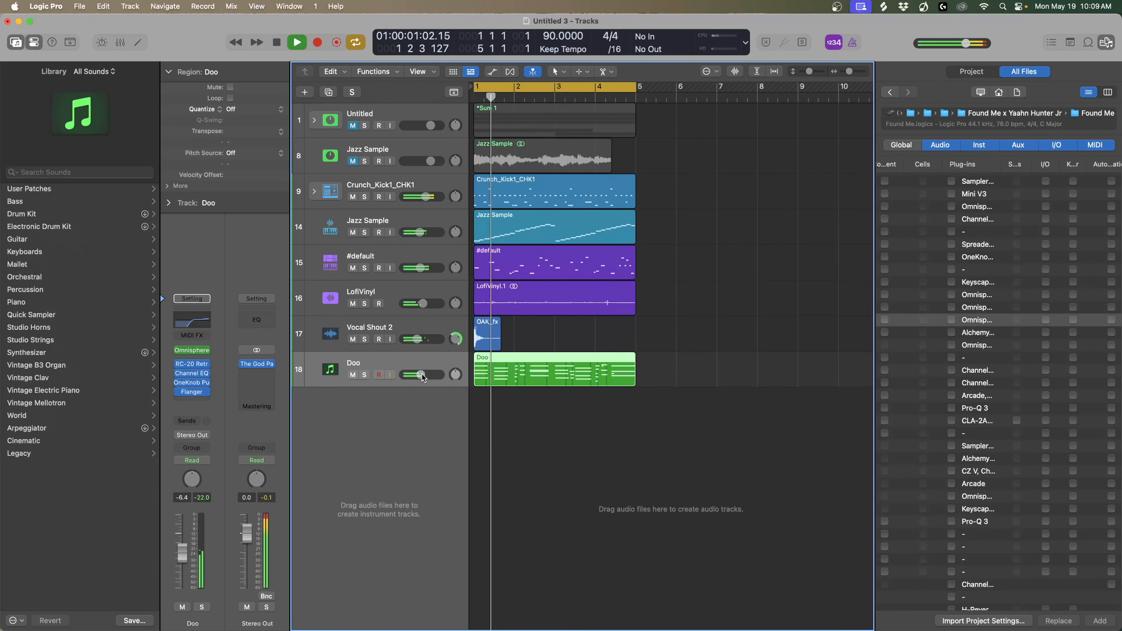
# Step: Lower the Doo track's volume to -9.8 dB and move the track above LofiVinyl
pyautogui.moveTo(423, 376); pyautogui.dragTo(418, 376)
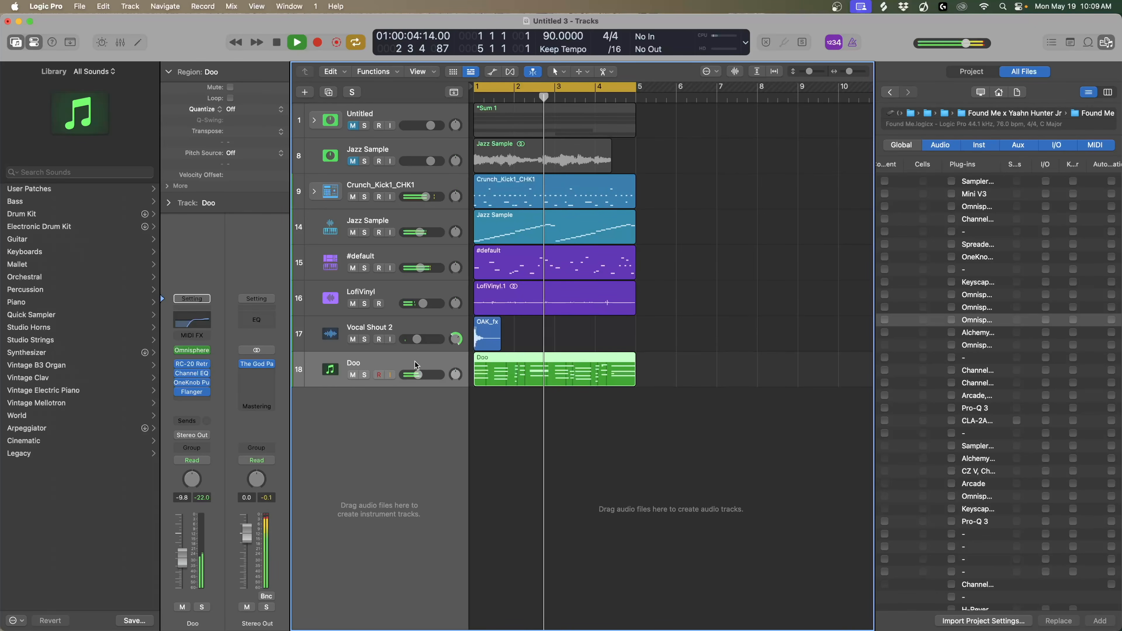
pyautogui.moveTo(415, 362); pyautogui.dragTo(420, 292)
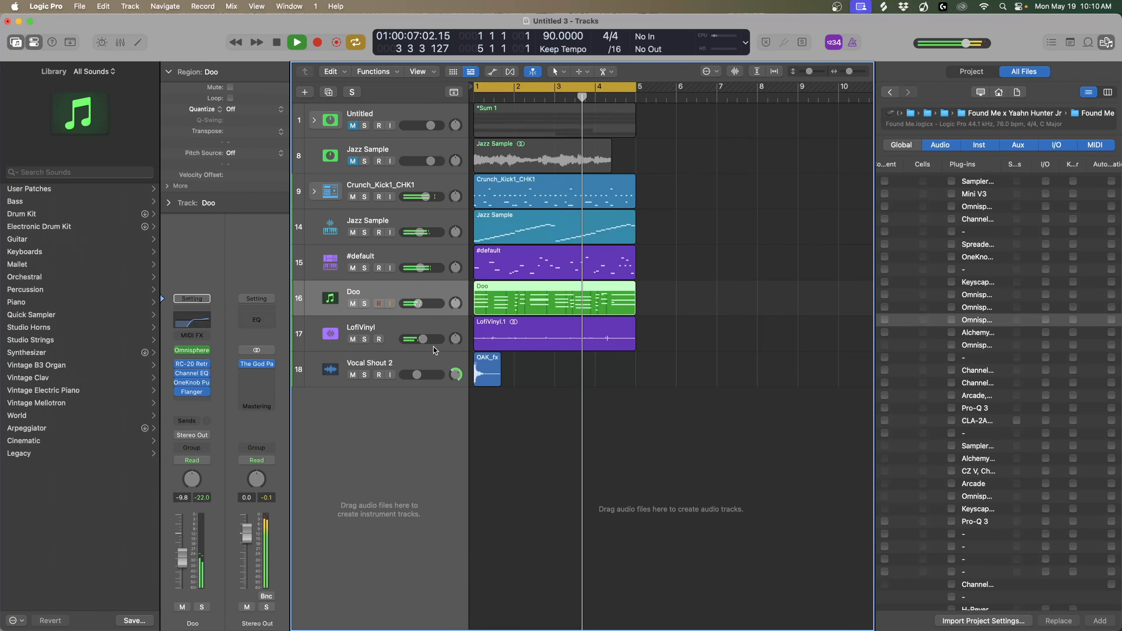